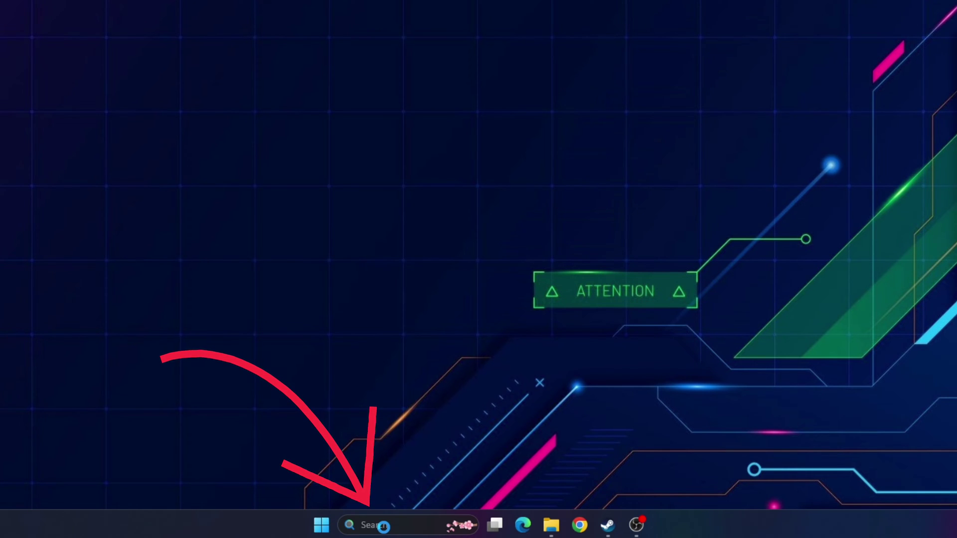
# Search Windows for 'Bluetooth' and open the Bluetooth and other devices settings
pyautogui.click(383, 526)
pyautogui.write('B')
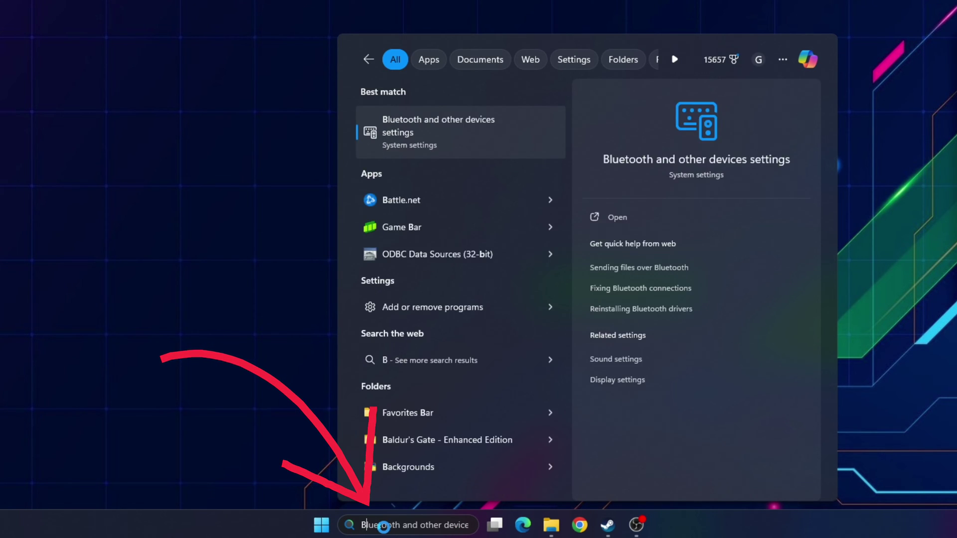
pyautogui.write('luetooth')
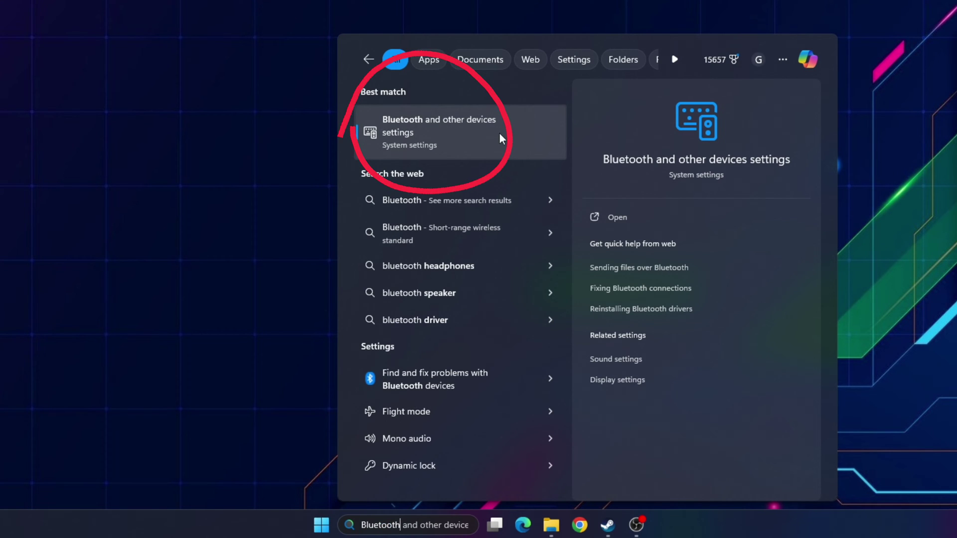
pyautogui.click(477, 133)
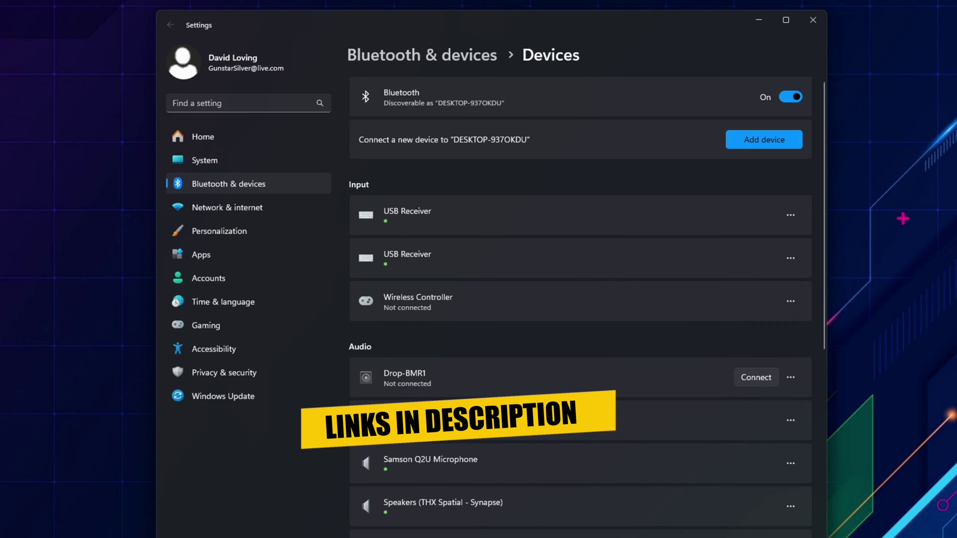
# Start adding a Bluetooth device so Windows scans and finds the DualSense Wireless Controller
pyautogui.click(780, 142)
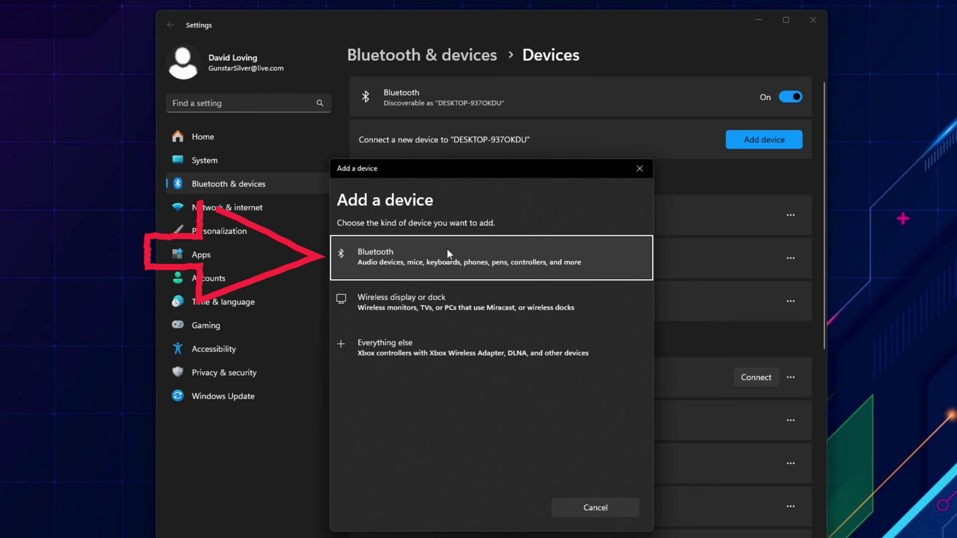
pyautogui.click(447, 250)
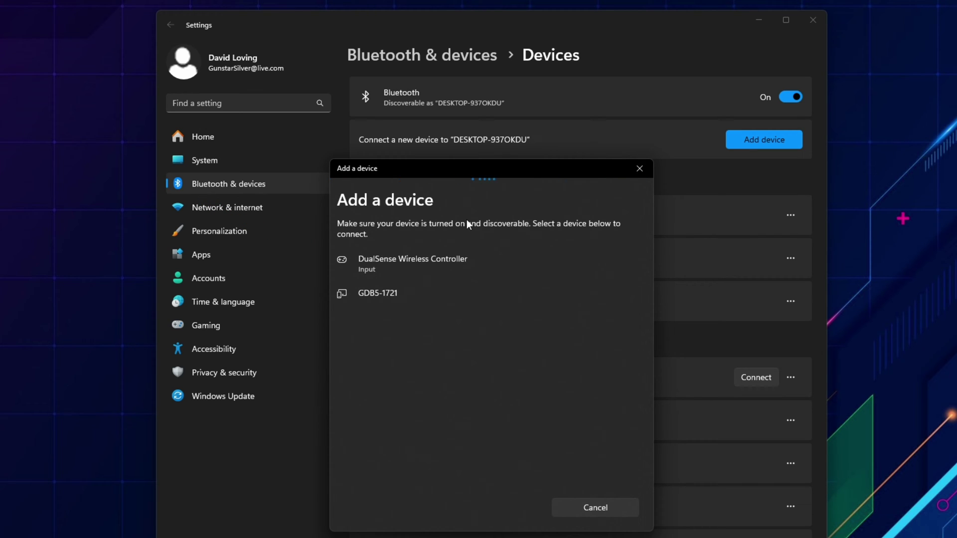
# Pair the DualSense Wireless Controller and close the pairing window once it is ready
pyautogui.click(485, 260)
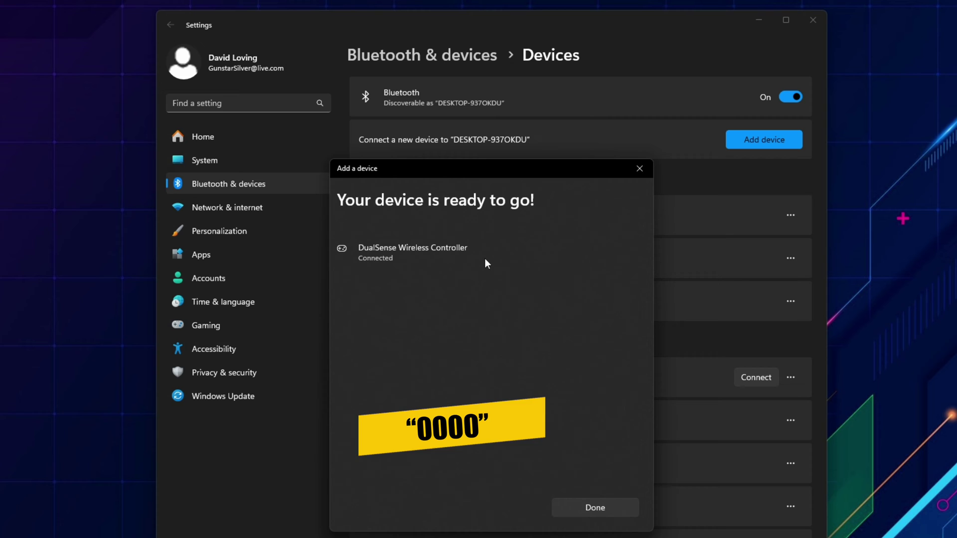
pyautogui.click(608, 507)
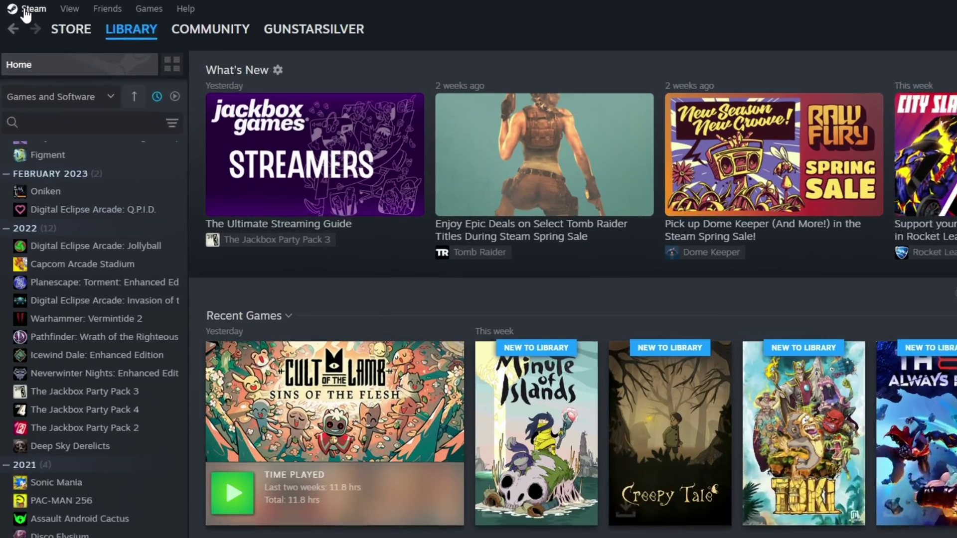
# Open Steam Settings on the Controller page showing the PlayStation 5 Controller
pyautogui.click(24, 10)
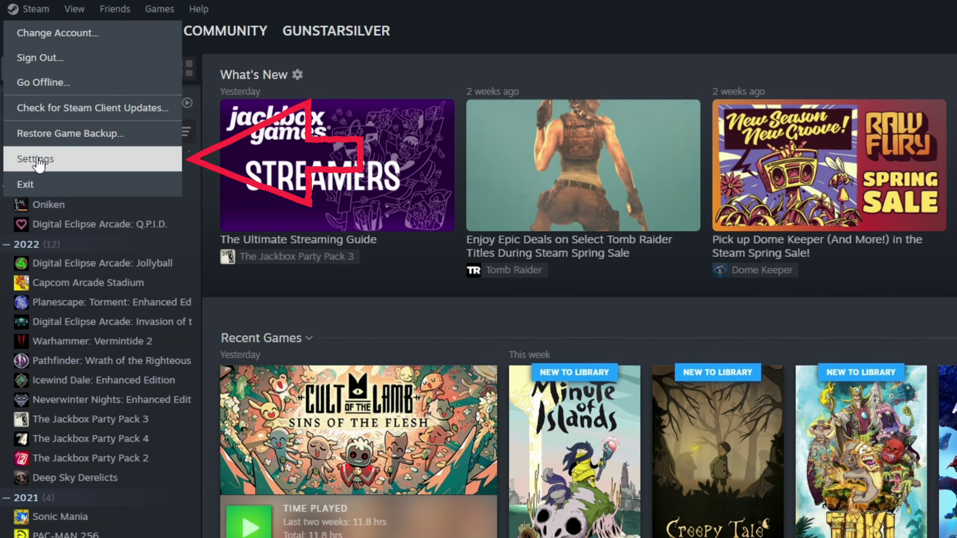
pyautogui.click(37, 160)
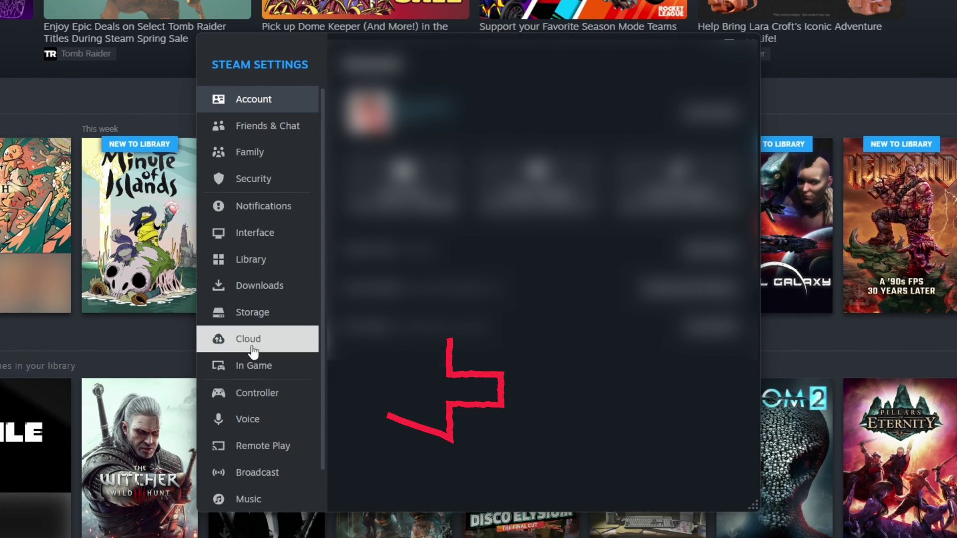
pyautogui.click(269, 397)
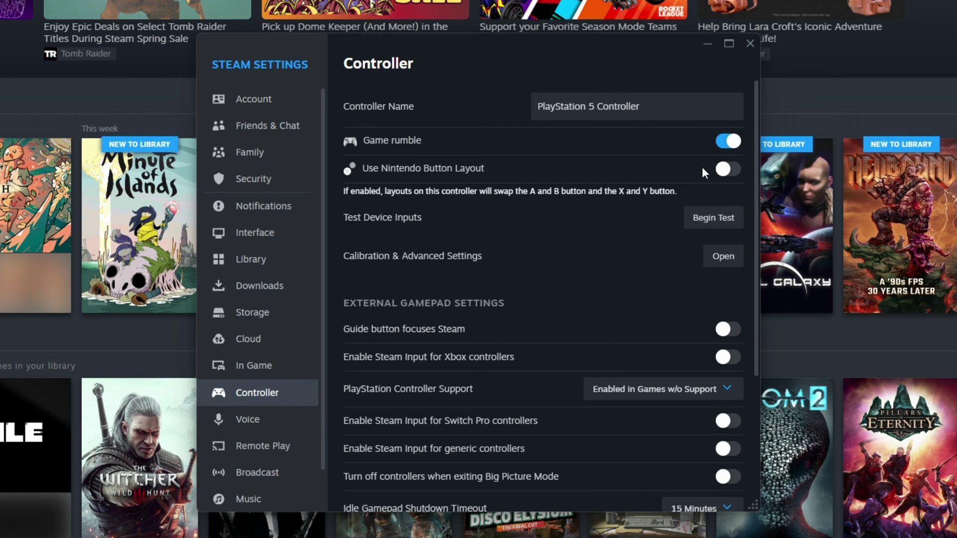
pyautogui.click(713, 220)
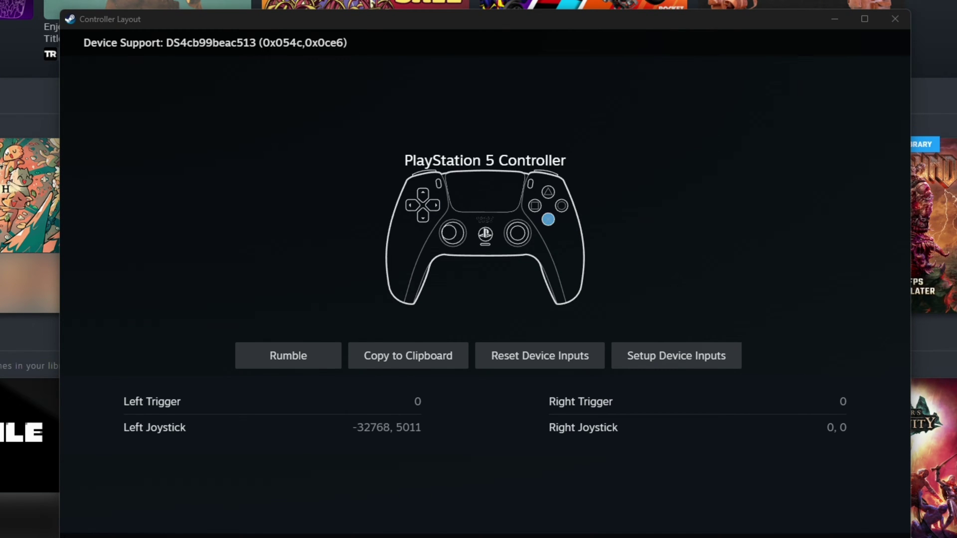
pyautogui.press('Escape')
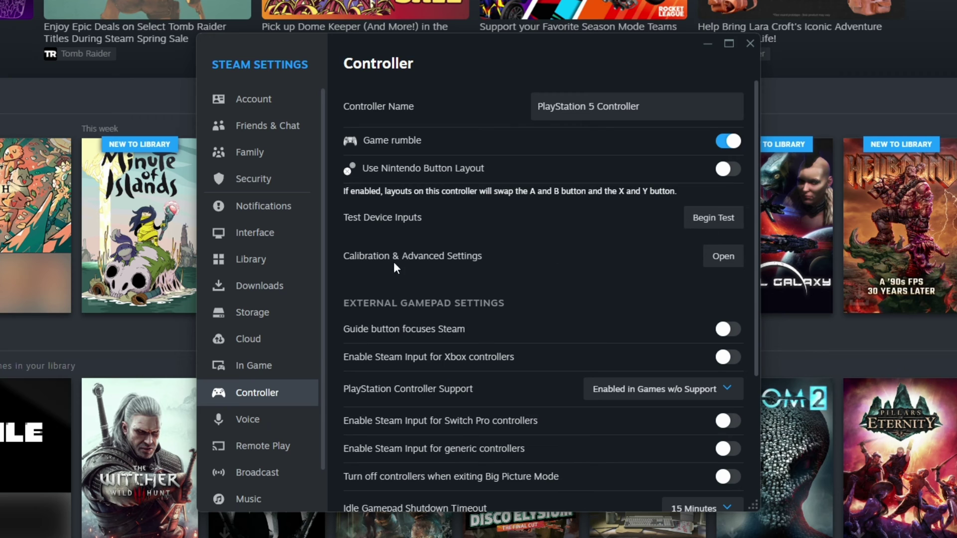
pyautogui.click(721, 258)
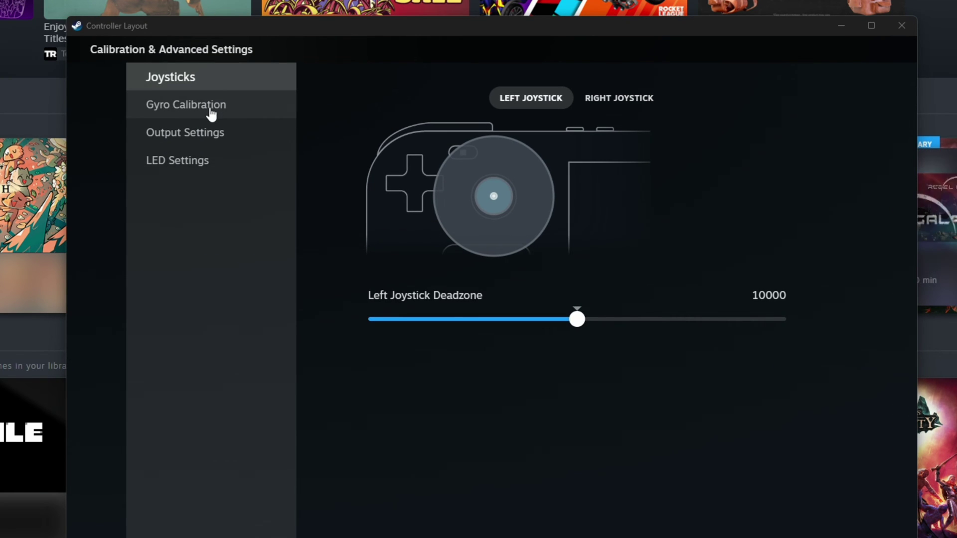
pyautogui.click(209, 106)
pyautogui.click(203, 131)
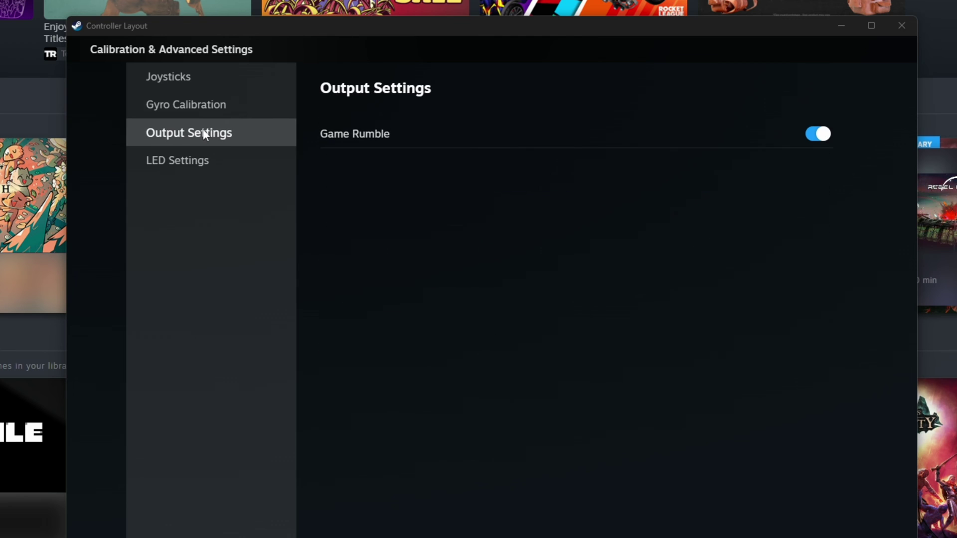
pyautogui.click(197, 164)
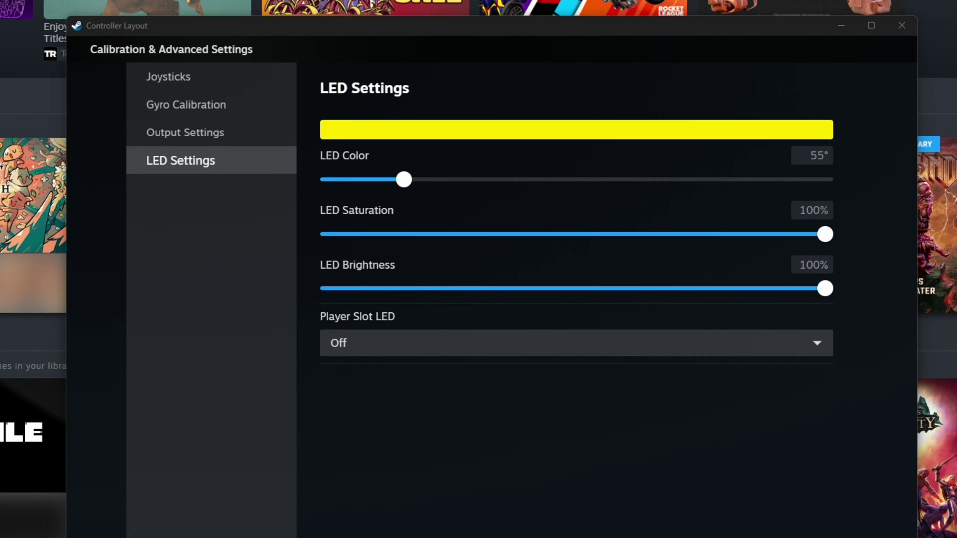
pyautogui.press('Escape')
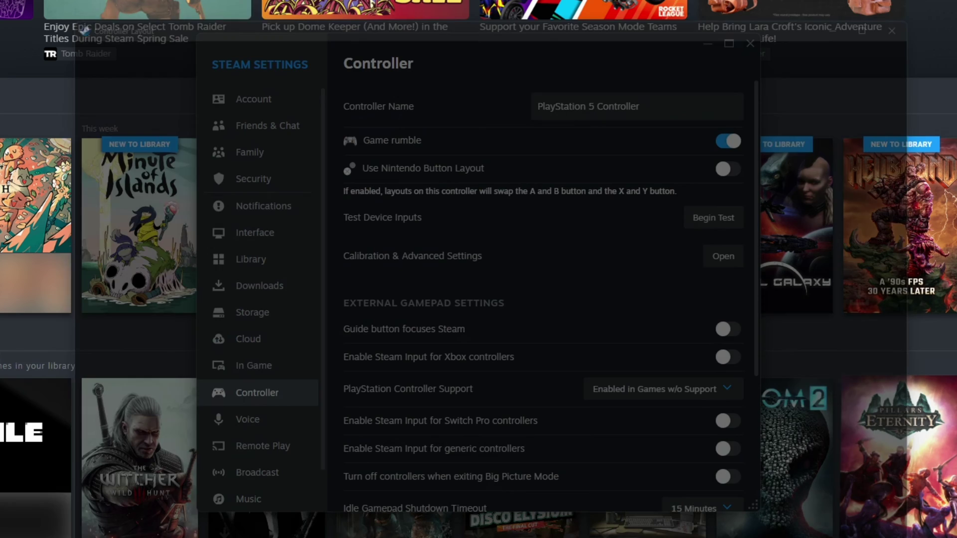
pyautogui.scroll(-3, 441, 389)
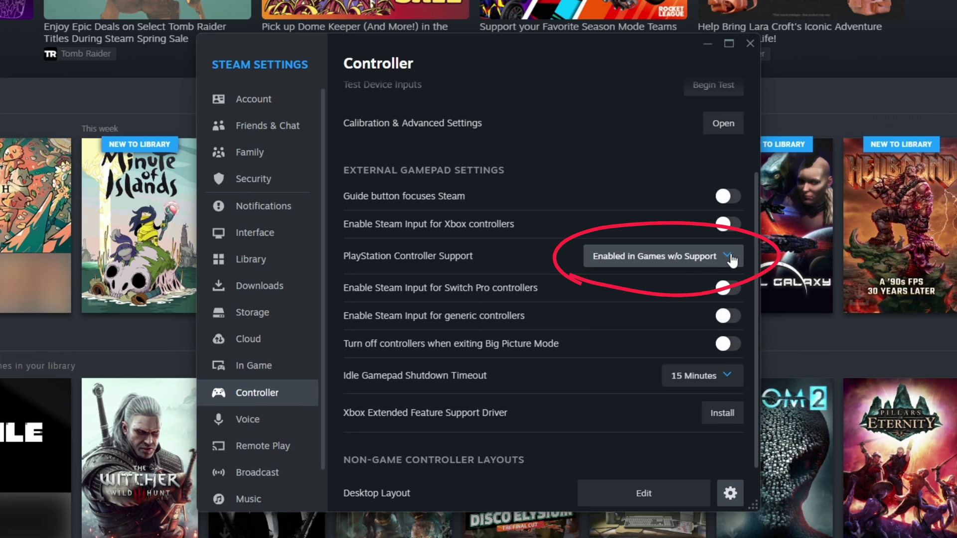
pyautogui.click(728, 257)
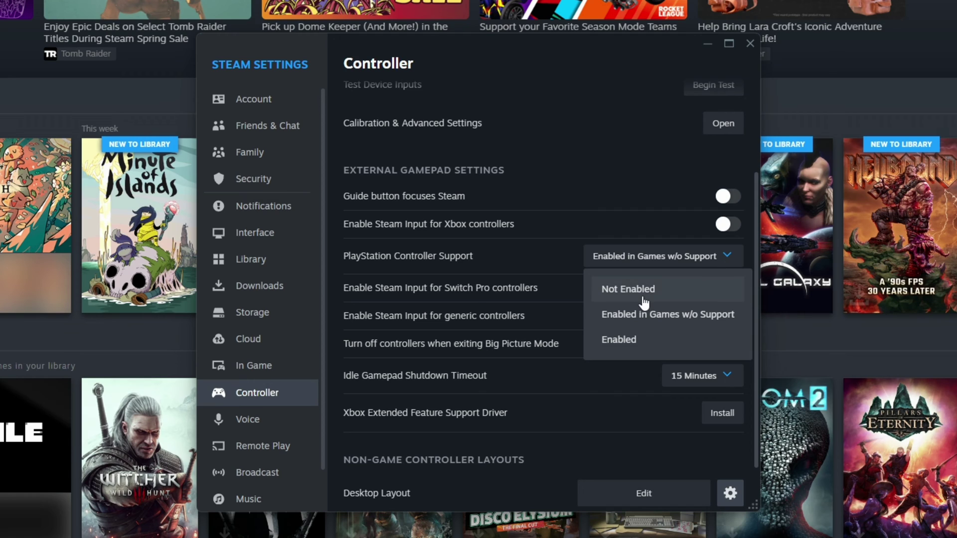
pyautogui.click(636, 341)
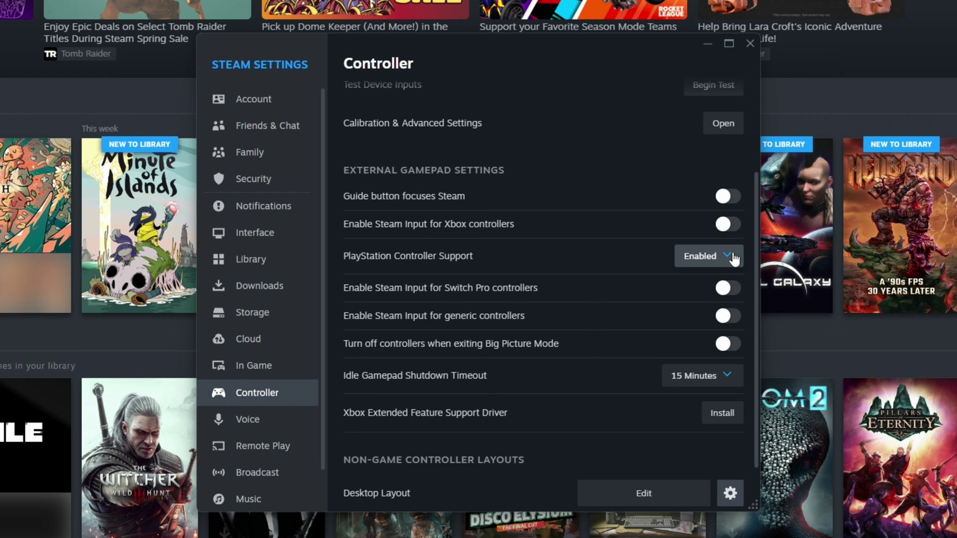
pyautogui.click(733, 257)
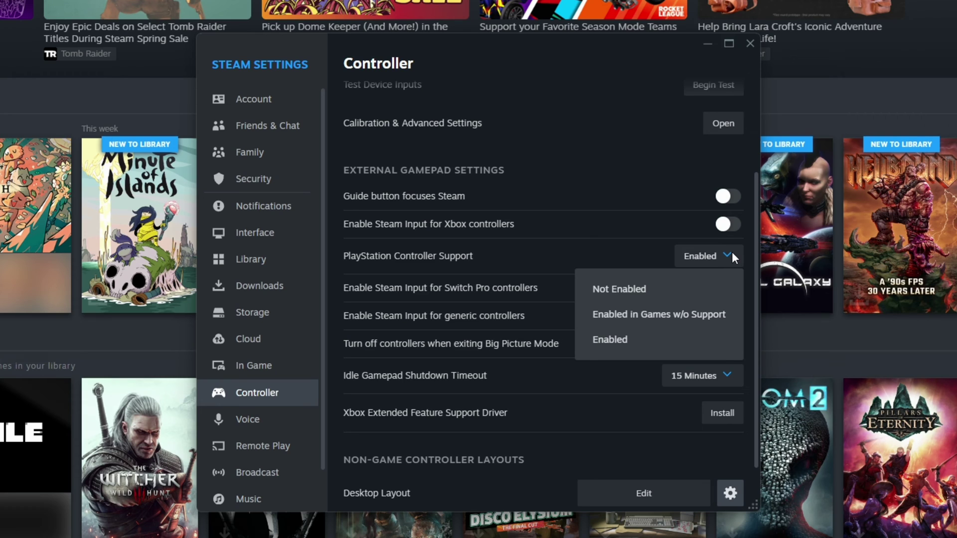
pyautogui.click(638, 290)
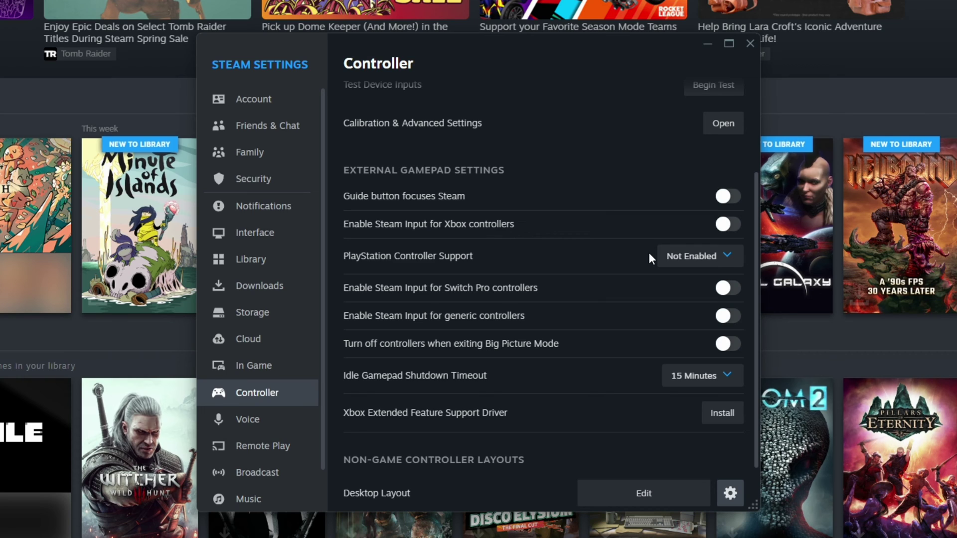
pyautogui.click(734, 258)
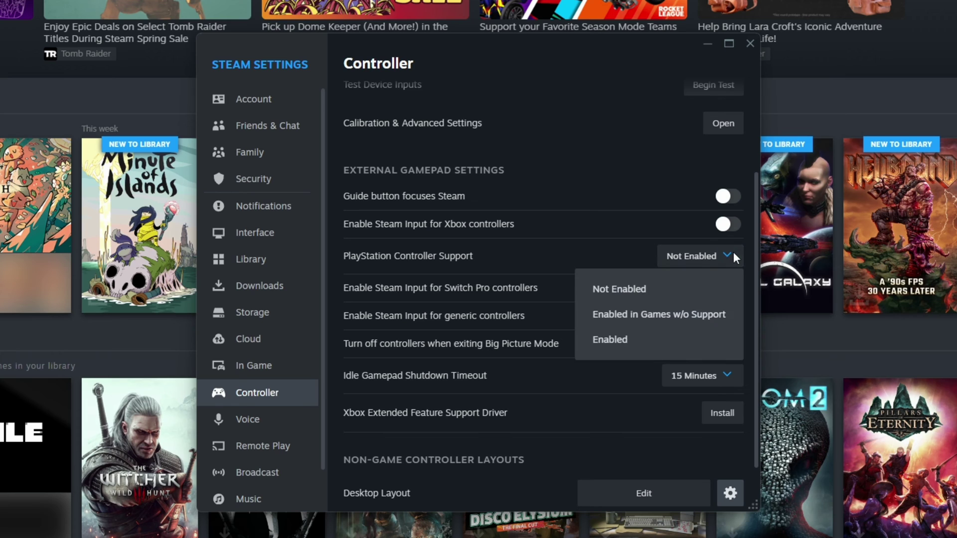
pyautogui.click(658, 315)
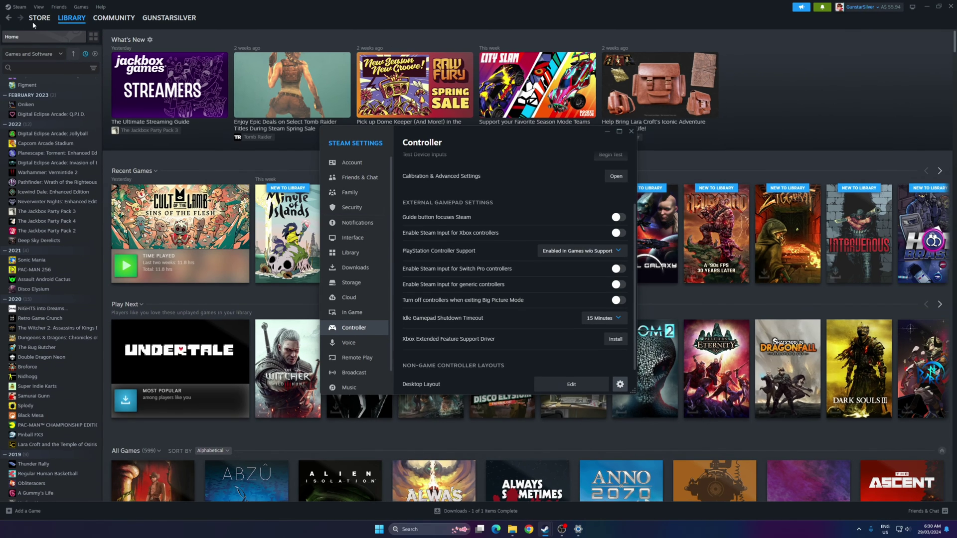
# Browse the Store's Controller-Friendly category filtered to DualSense Controller supported games
pyautogui.moveTo(35, 22)
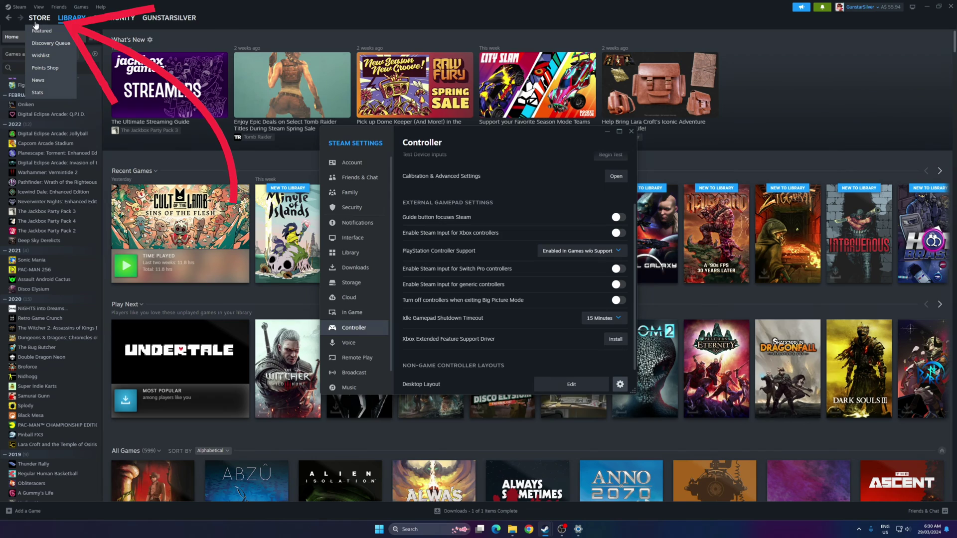
pyautogui.click(35, 20)
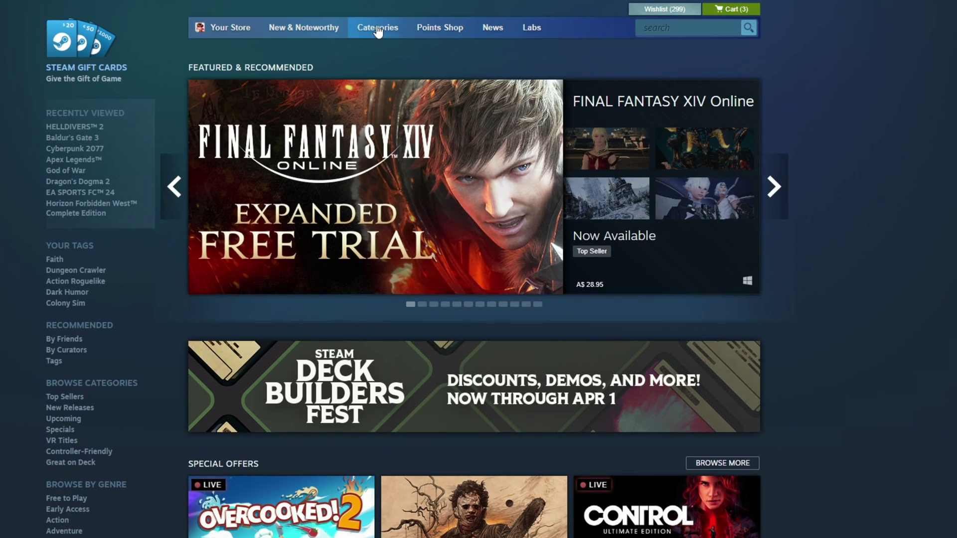
pyautogui.moveTo(377, 30)
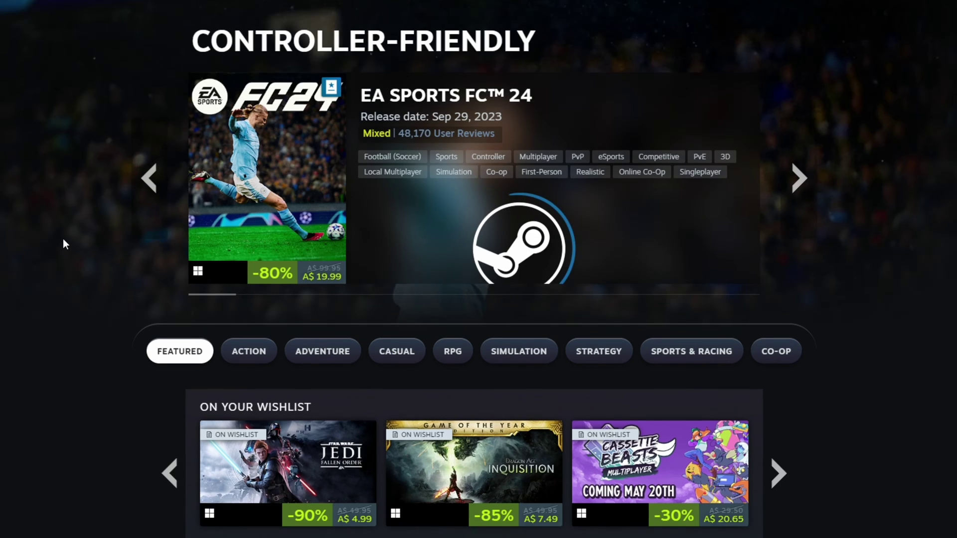
pyautogui.scroll(-6, 63, 241)
pyautogui.scroll(-10, 86, 298)
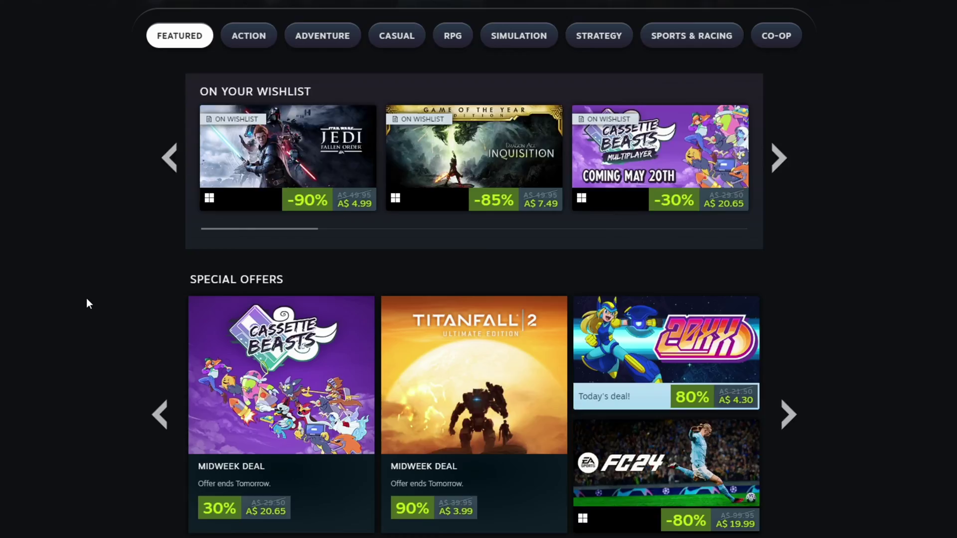
pyautogui.scroll(-3, 446, 175)
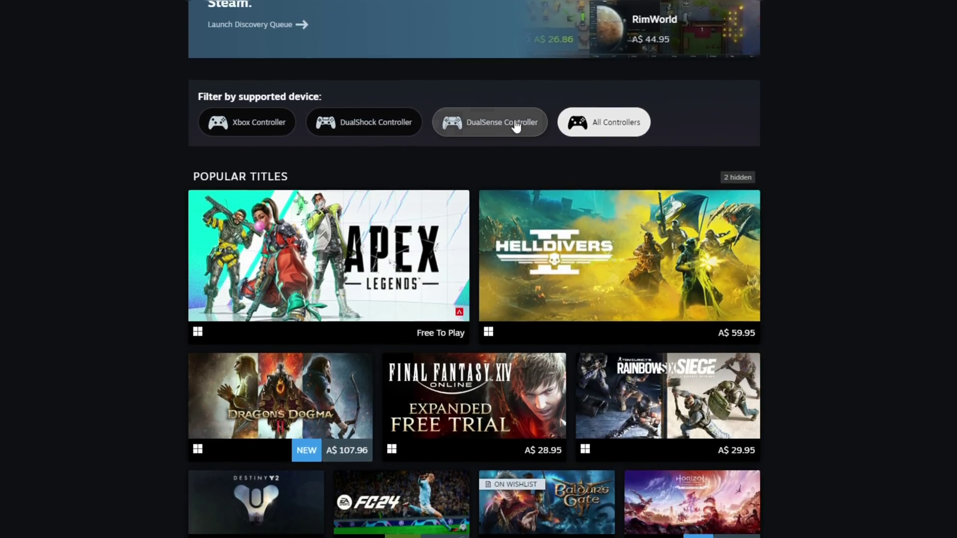
pyautogui.click(477, 34)
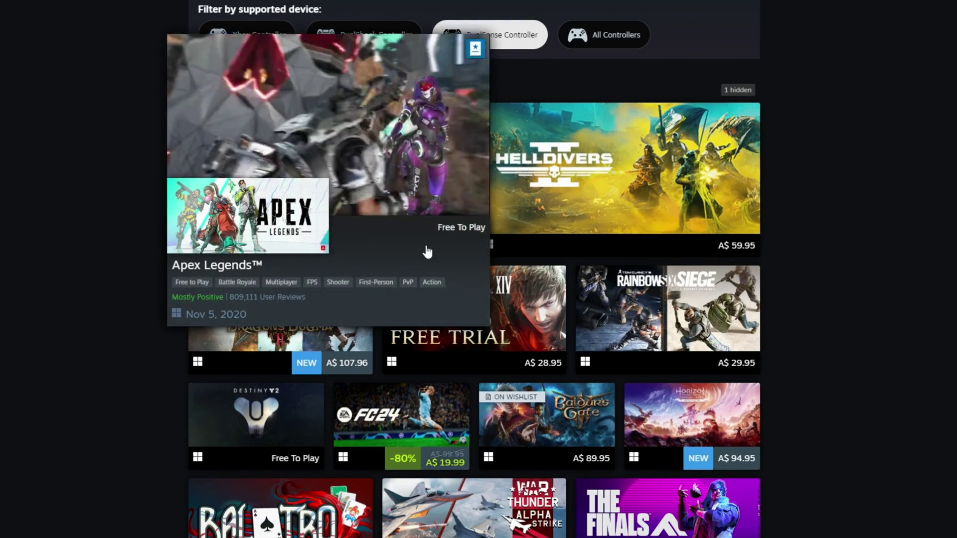
pyautogui.scroll(3, 854, 387)
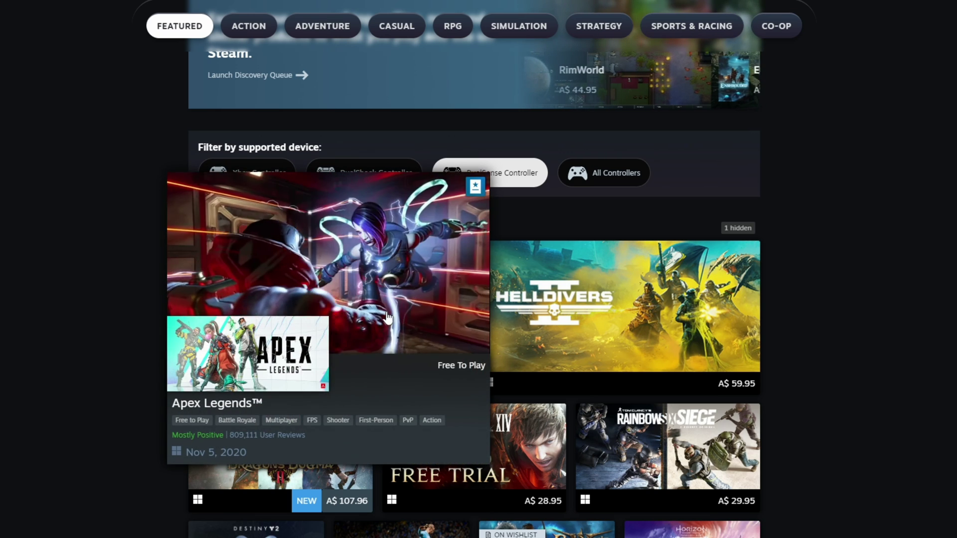
# Open the Apex Legends store page and scroll to its DualSense Full Controller Support listing
pyautogui.click(386, 312)
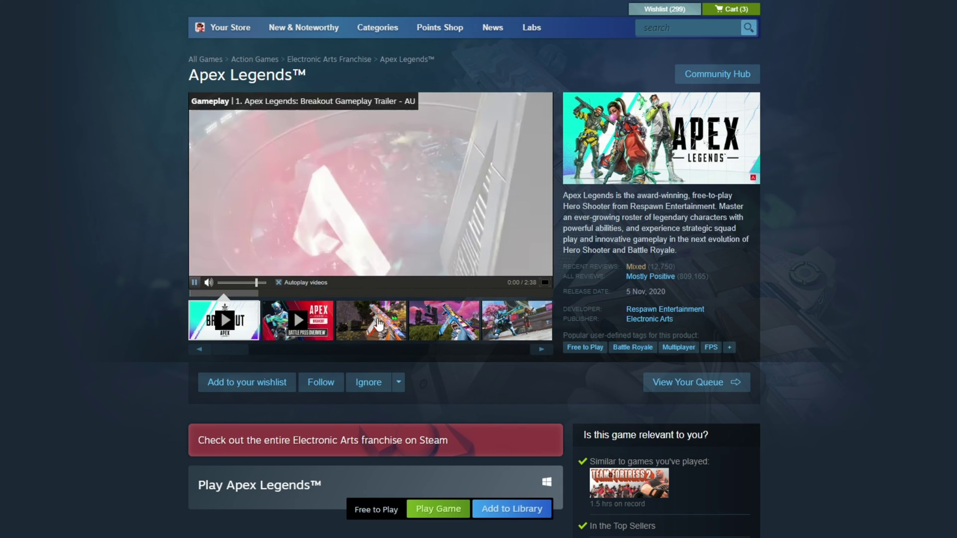
pyautogui.scroll(-5, 797, 388)
pyautogui.scroll(-5, 780, 385)
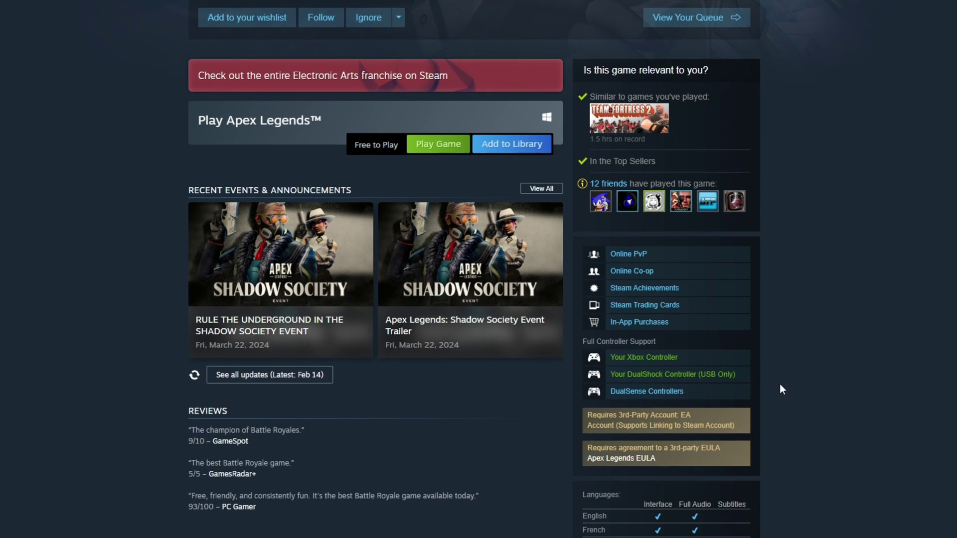